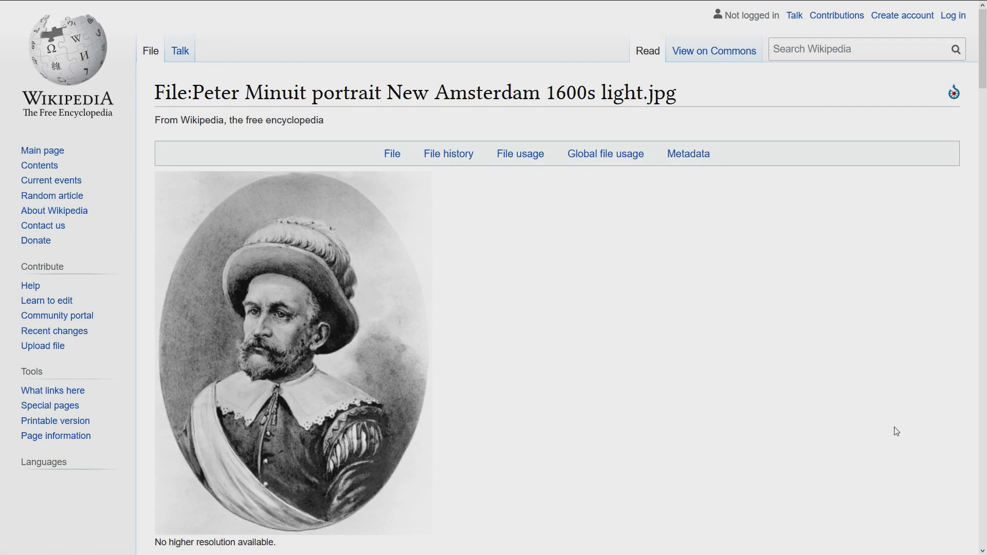
{"action": "scroll", "coordinate": [630, 376], "scroll_direction": "down", "scroll_amount": 3}
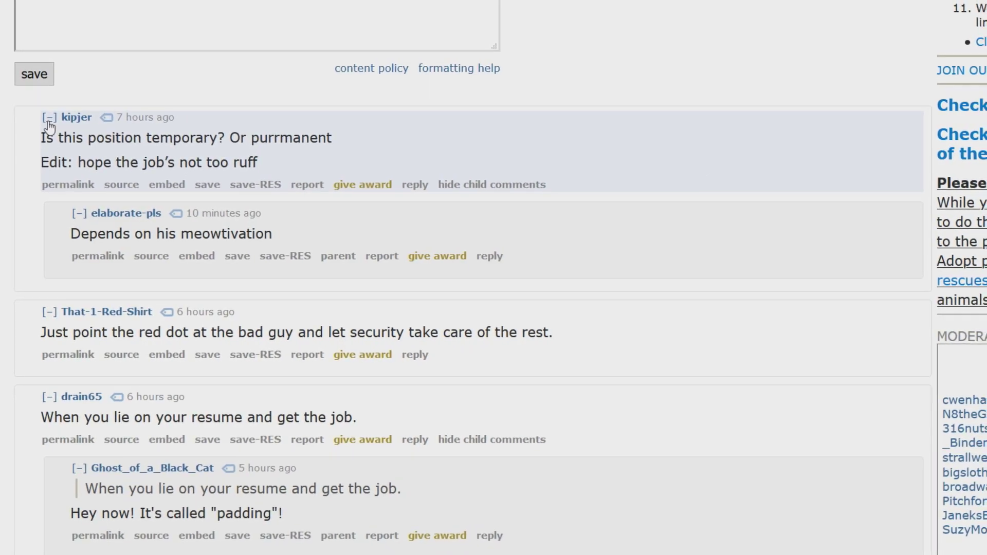
Step: Collapse the first Reddit comment together with its reply
{"action": "left_click", "coordinate": [49, 117]}
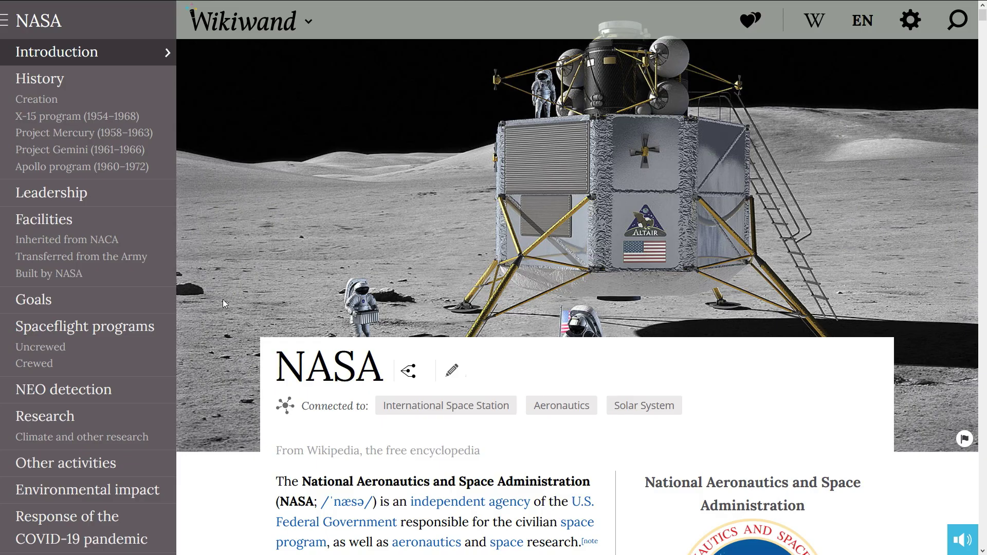
{"action": "scroll", "coordinate": [223, 299], "scroll_direction": "down", "scroll_amount": 4}
{"action": "scroll", "coordinate": [223, 300], "scroll_direction": "down", "scroll_amount": 2}
{"action": "scroll", "coordinate": [223, 300], "scroll_direction": "down", "scroll_amount": 2}
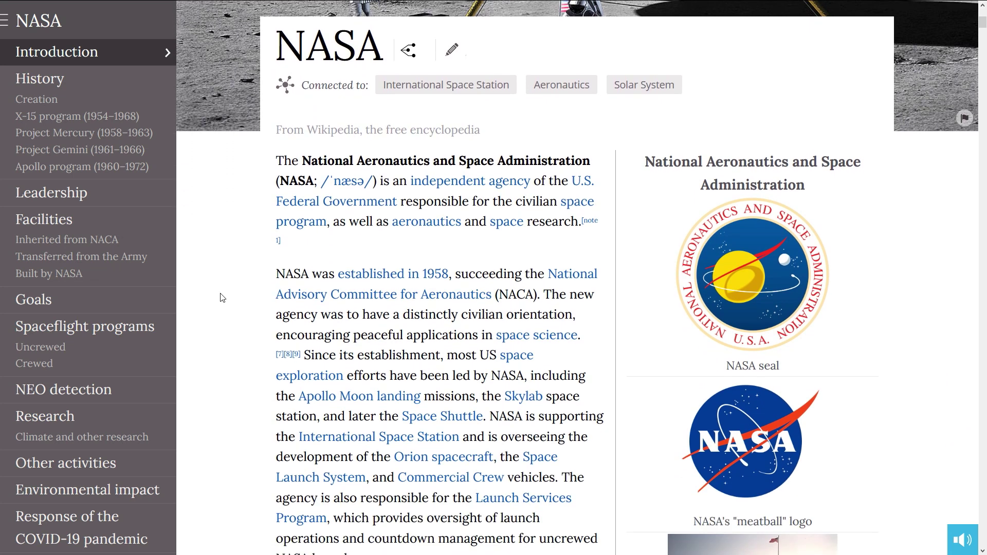
{"action": "scroll", "coordinate": [222, 298], "scroll_direction": "down", "scroll_amount": 1}
Step: Jump to the Leadership, Project Mercury and introduction sections, then bring up Wikipedia search
{"action": "left_click", "coordinate": [86, 244]}
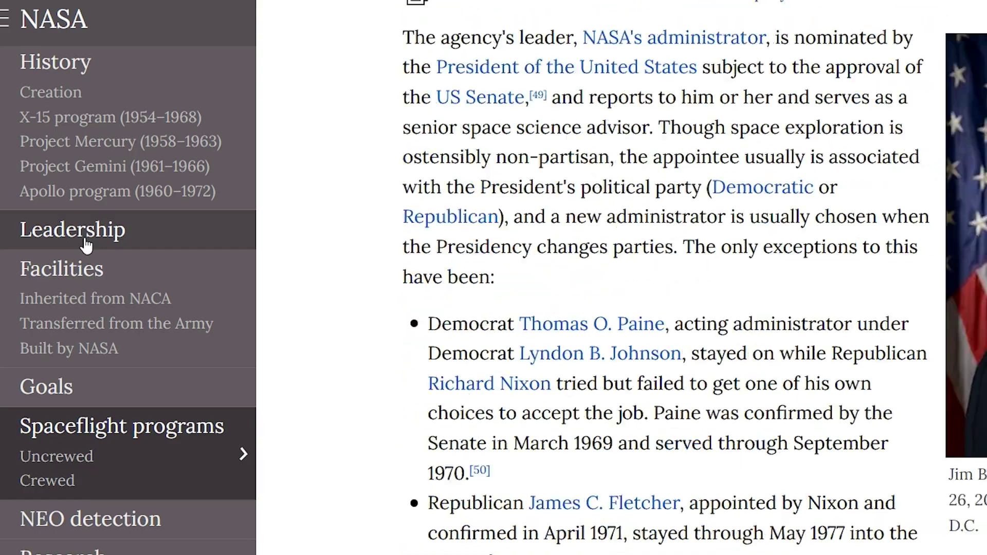
{"action": "left_click", "coordinate": [73, 85]}
{"action": "left_click", "coordinate": [81, 65]}
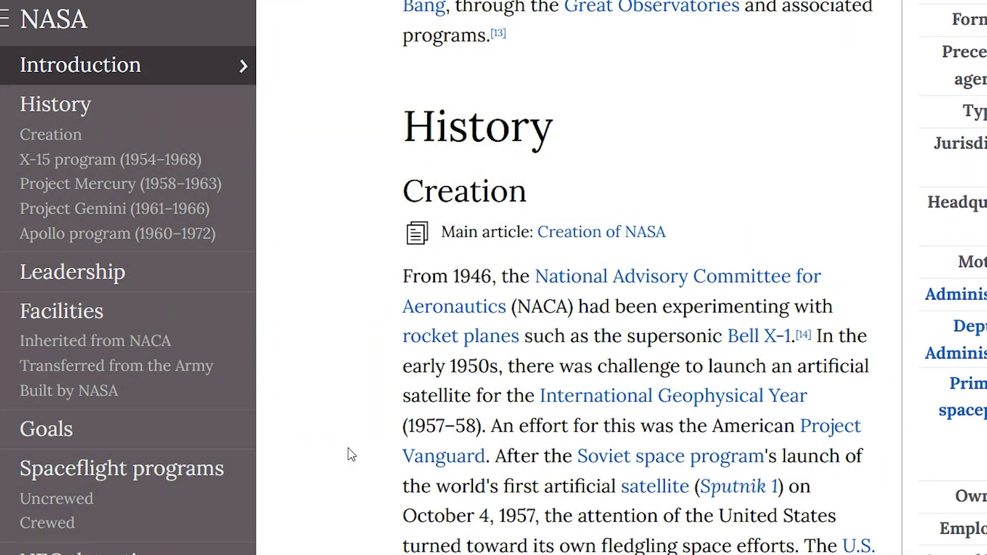
{"action": "scroll", "coordinate": [348, 448], "scroll_direction": "down", "scroll_amount": 5}
{"action": "scroll", "coordinate": [348, 448], "scroll_direction": "down", "scroll_amount": 4}
{"action": "scroll", "coordinate": [349, 447], "scroll_direction": "down", "scroll_amount": 2}
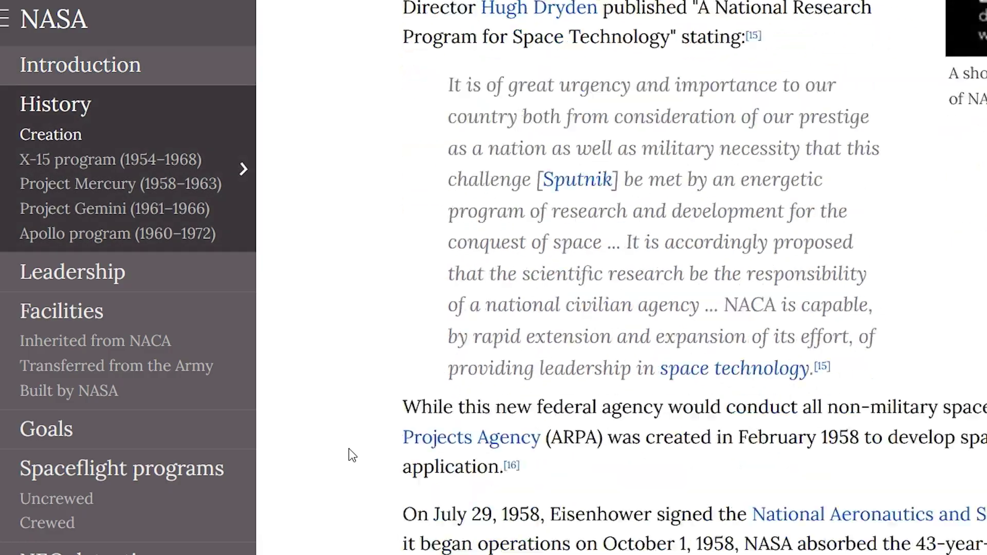
{"action": "scroll", "coordinate": [348, 453], "scroll_direction": "down", "scroll_amount": 8}
{"action": "scroll", "coordinate": [348, 453], "scroll_direction": "down", "scroll_amount": 1}
{"action": "scroll", "coordinate": [348, 454], "scroll_direction": "down", "scroll_amount": 1}
{"action": "scroll", "coordinate": [348, 453], "scroll_direction": "down", "scroll_amount": 8}
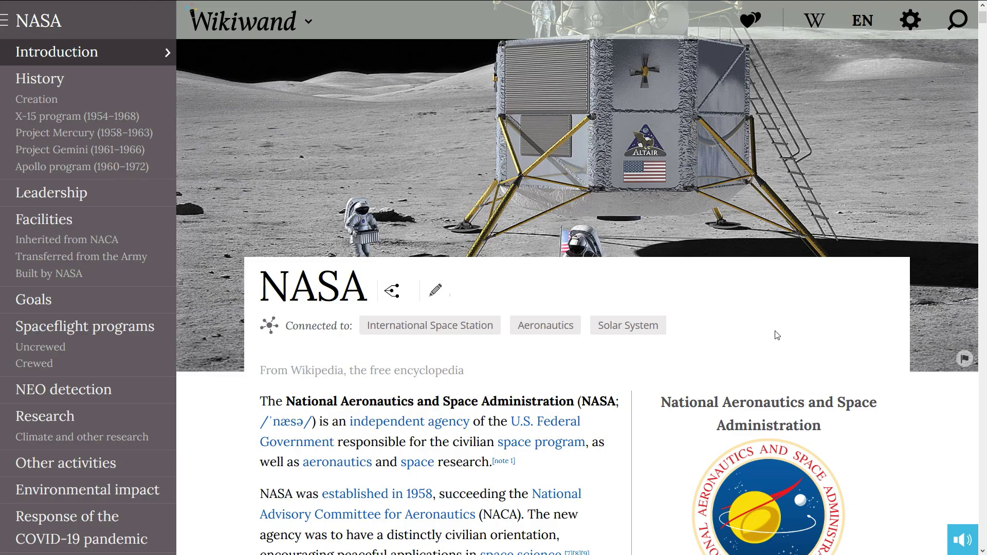
{"action": "key", "text": "ctrl"}
{"action": "key", "text": "ctrl"}
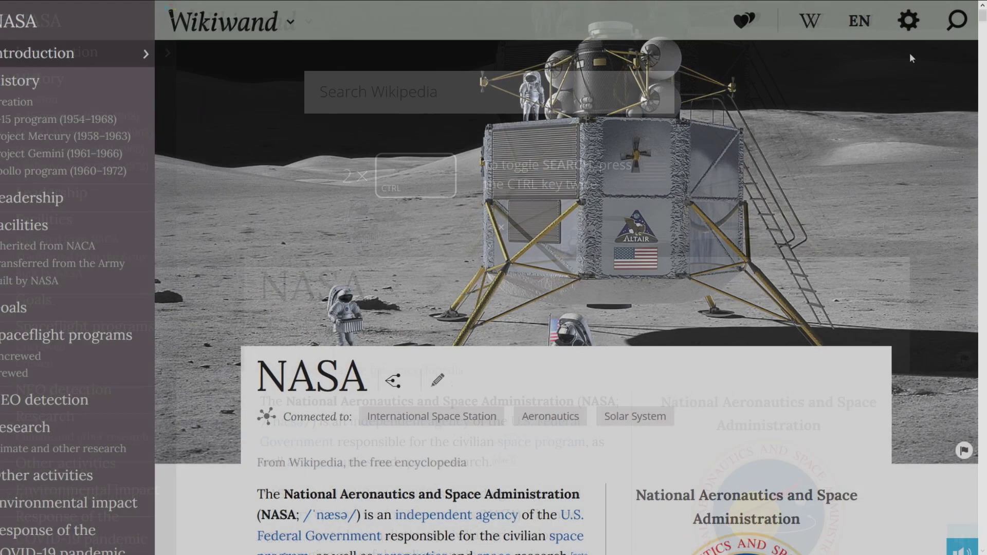
Step: Try the dark theme in Wikiwand's appearance settings, then return to the light theme
{"action": "left_click", "coordinate": [911, 20]}
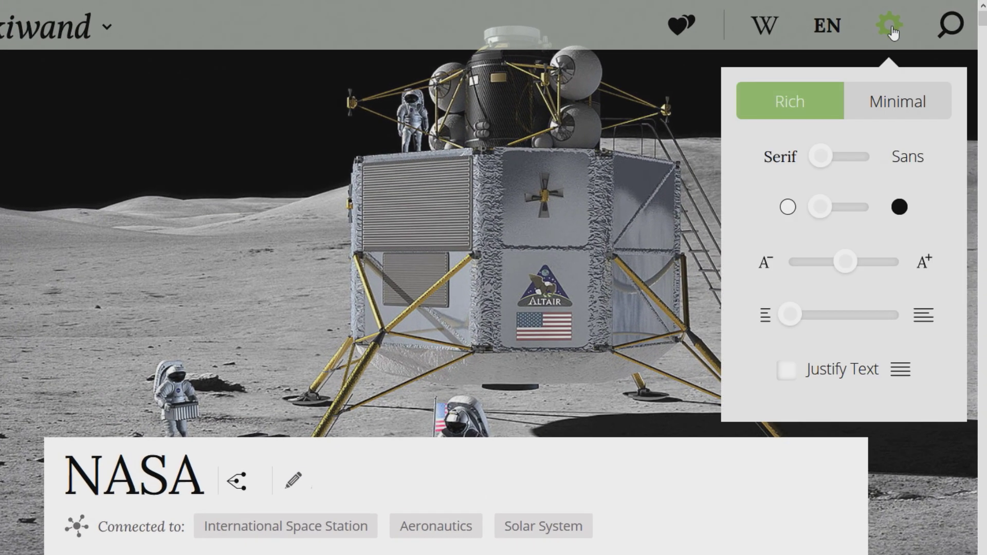
{"action": "left_click", "coordinate": [867, 207]}
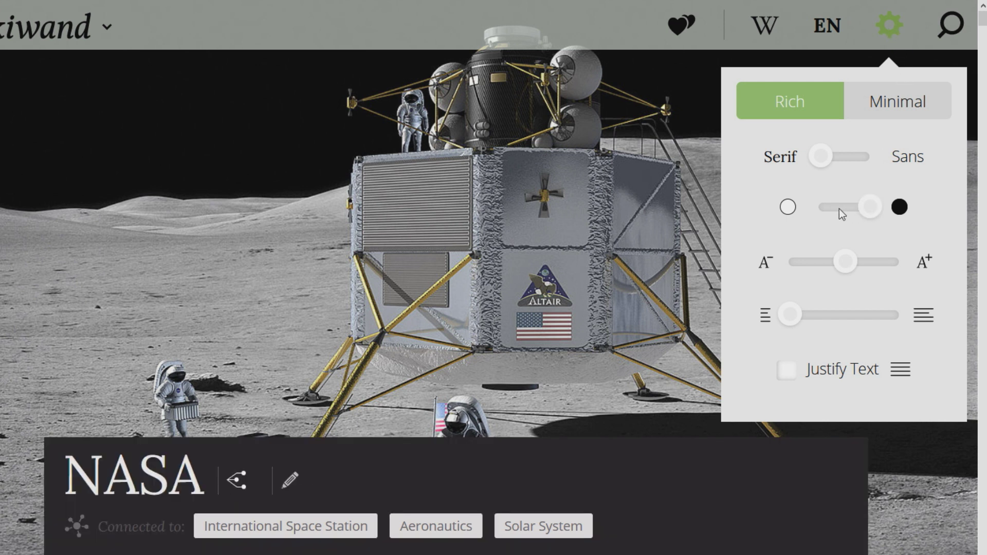
{"action": "left_click", "coordinate": [826, 208]}
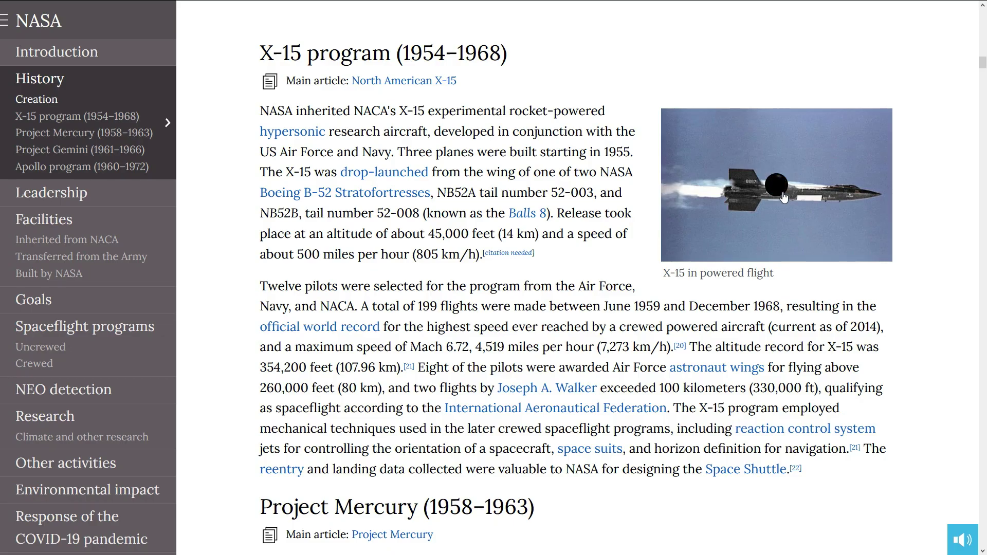
Step: Browse the gallery from the X-15 image, then switch to the article on Wikipedia
{"action": "left_click", "coordinate": [785, 197]}
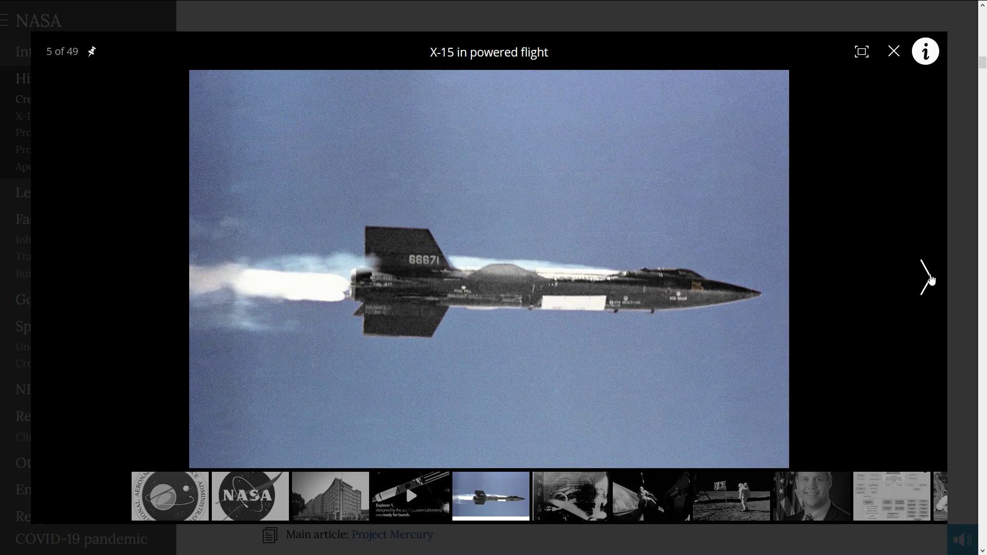
{"action": "left_click", "coordinate": [928, 278]}
{"action": "left_click", "coordinate": [928, 278]}
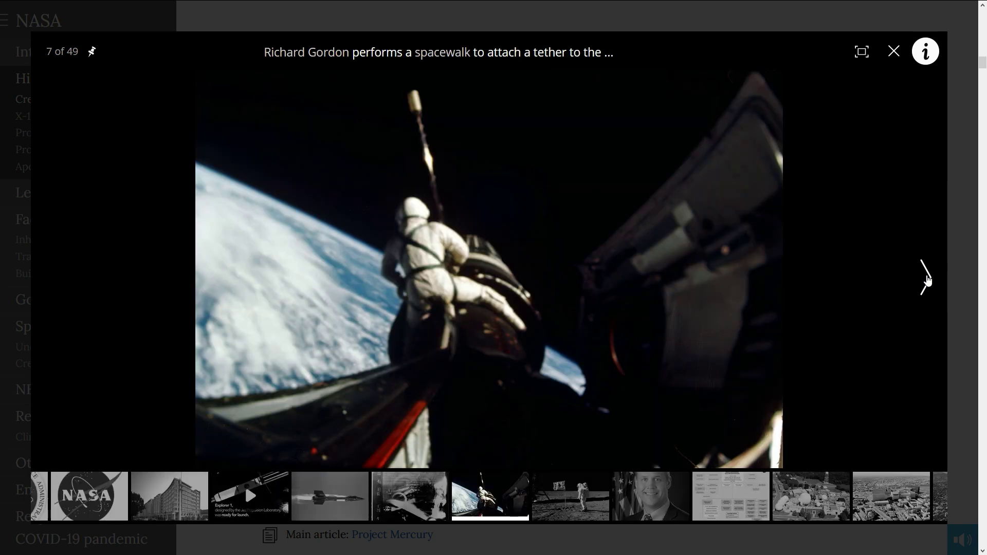
{"action": "left_click", "coordinate": [928, 278]}
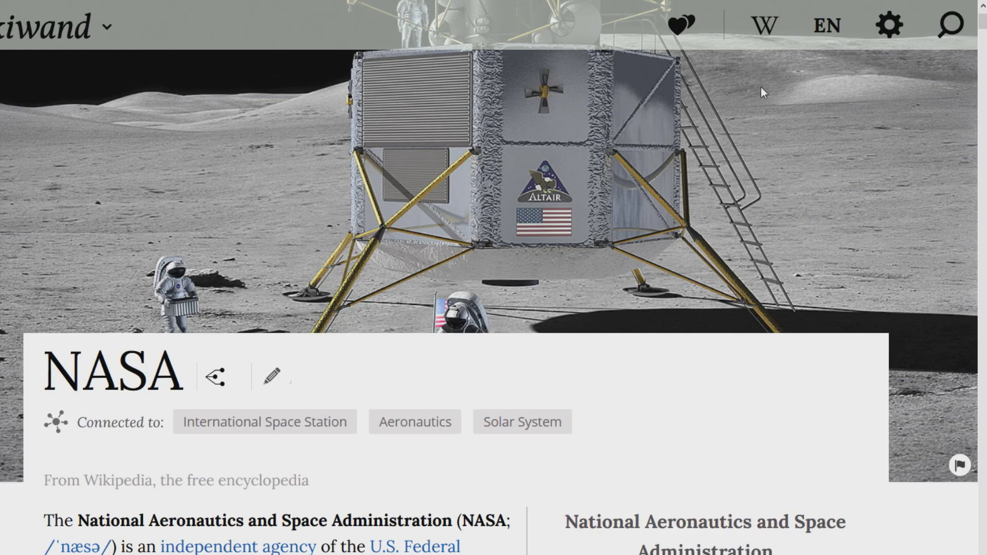
{"action": "left_click", "coordinate": [763, 25]}
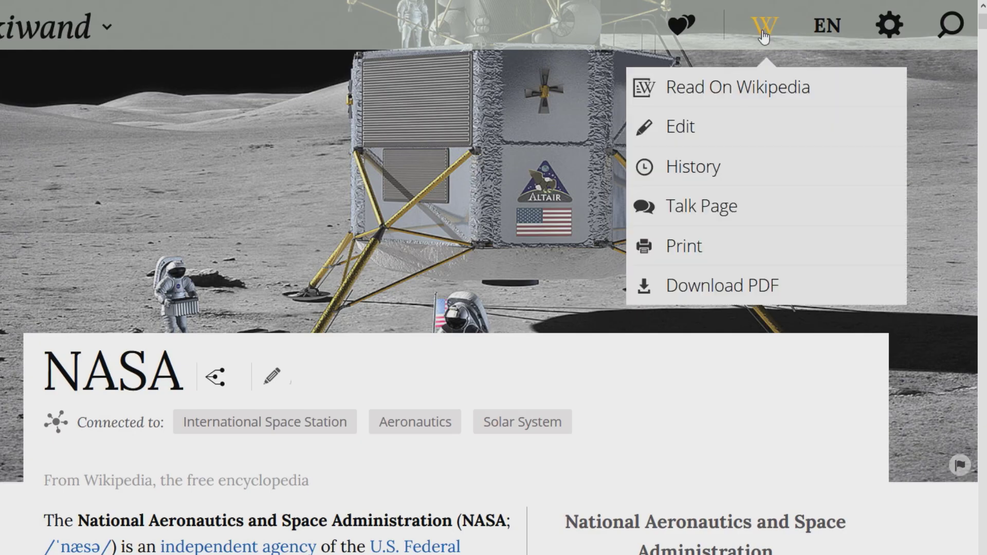
{"action": "left_click", "coordinate": [807, 96]}
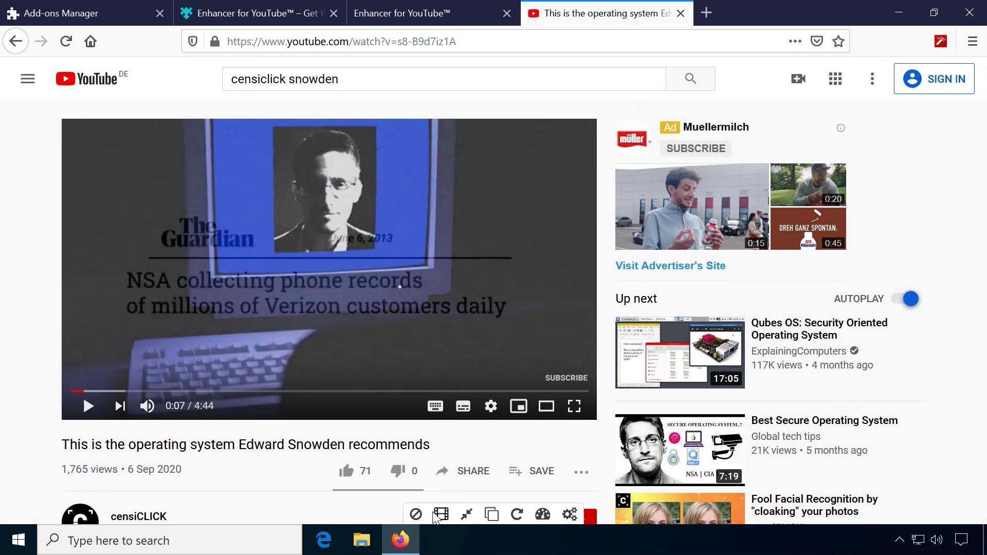
Step: Turn cinema mode on for the Snowden video, then restore the normal layout
{"action": "left_click", "coordinate": [435, 513]}
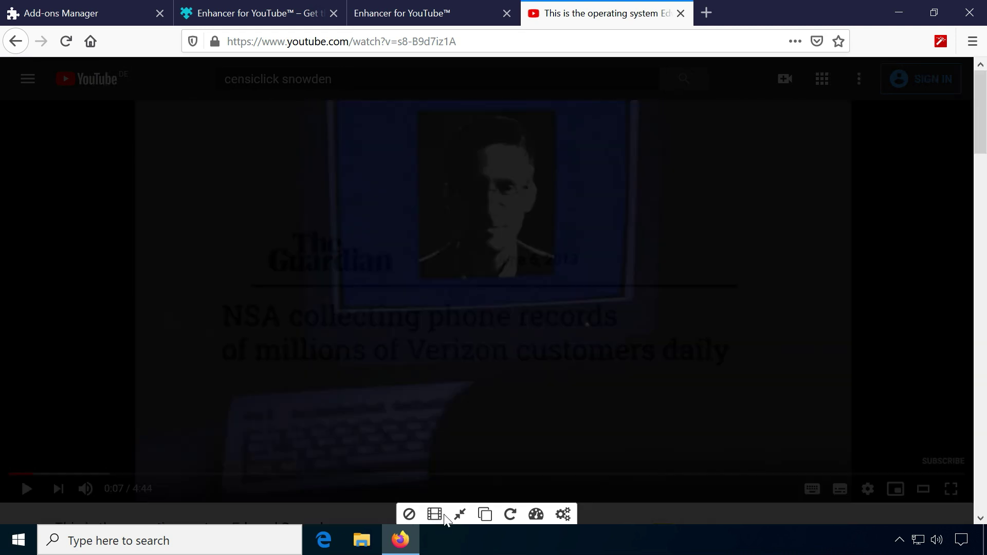
{"action": "left_click", "coordinate": [441, 514]}
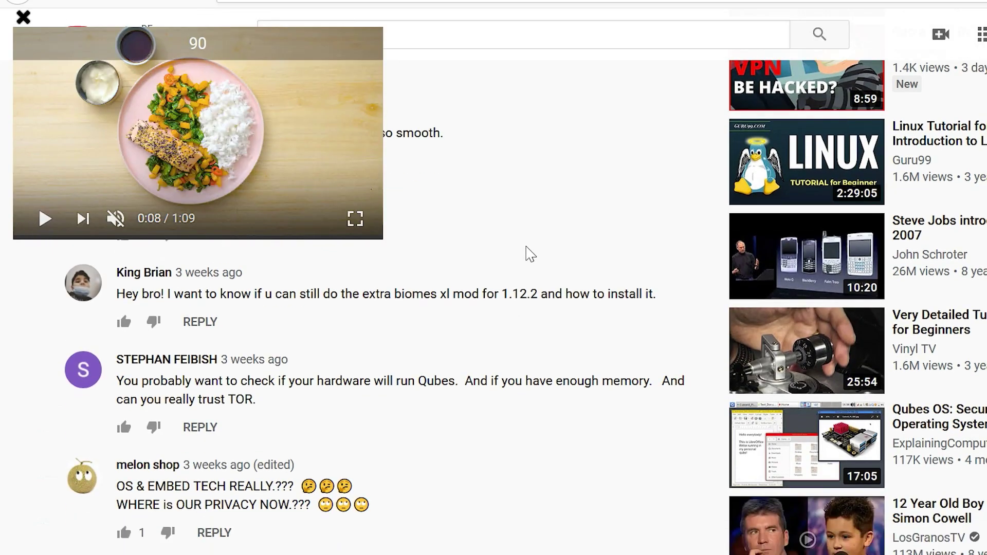
{"action": "scroll", "coordinate": [525, 257], "scroll_direction": "down", "scroll_amount": 3}
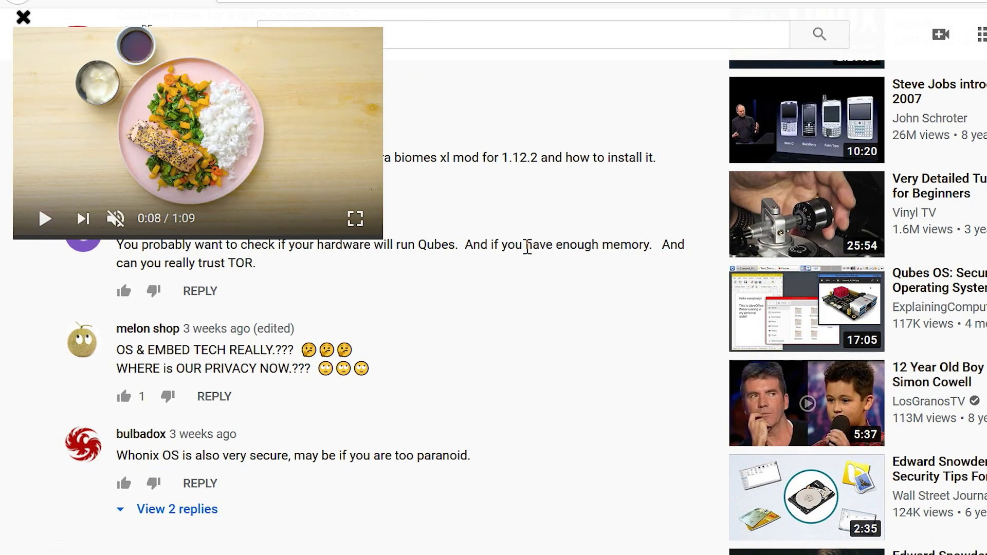
{"action": "scroll", "coordinate": [525, 258], "scroll_direction": "down", "scroll_amount": 2}
{"action": "scroll", "coordinate": [527, 255], "scroll_direction": "down", "scroll_amount": 2}
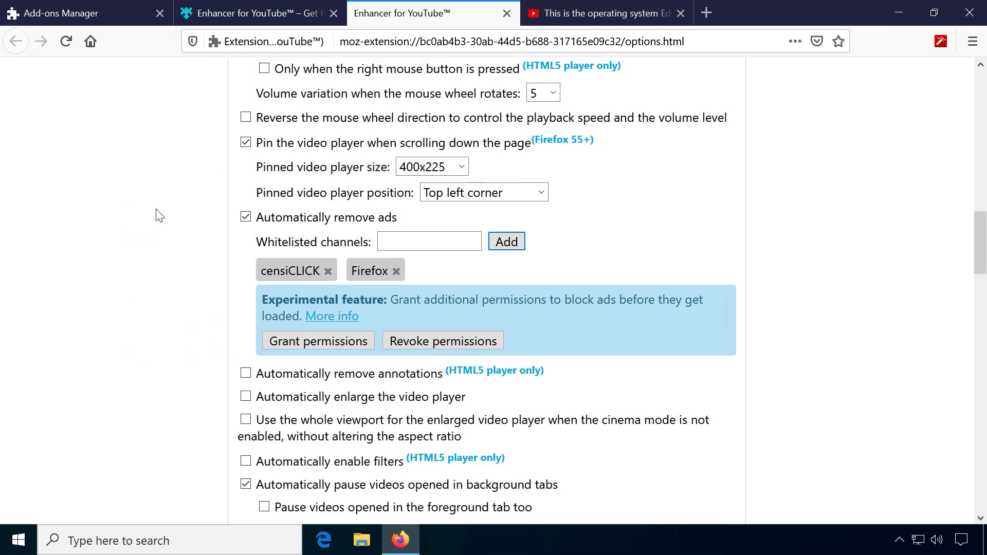
{"action": "scroll", "coordinate": [160, 215], "scroll_direction": "down", "scroll_amount": 2}
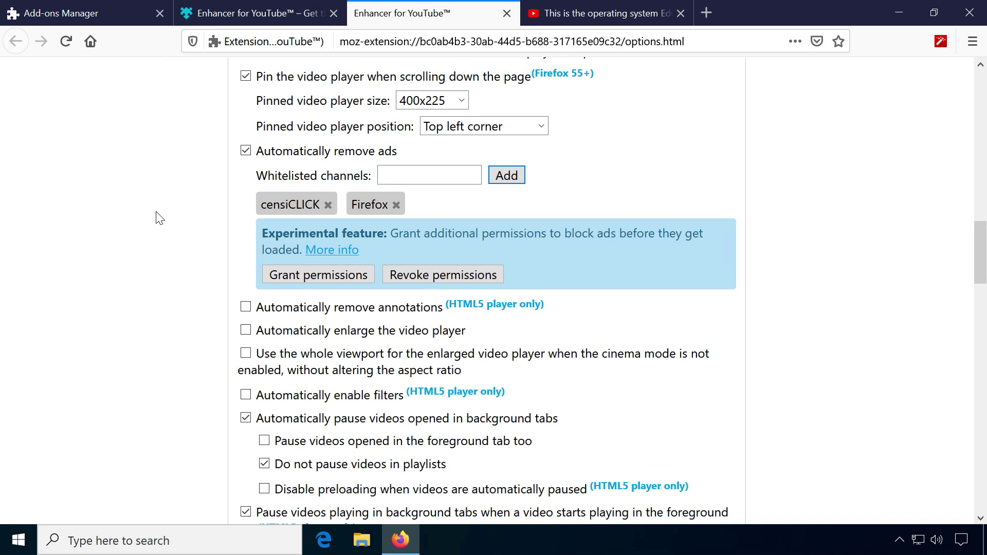
{"action": "scroll", "coordinate": [160, 215], "scroll_direction": "down", "scroll_amount": 2}
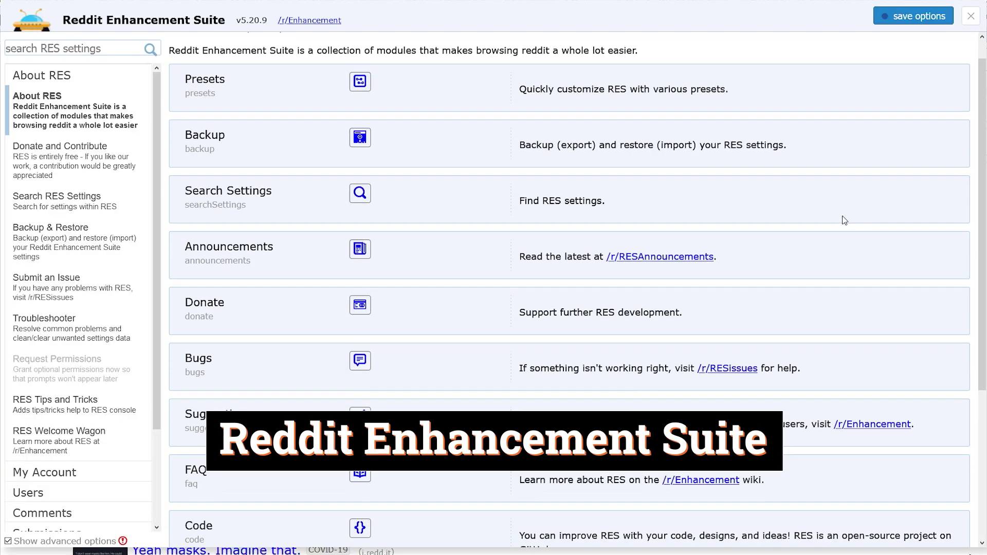
{"action": "scroll", "coordinate": [843, 216], "scroll_direction": "down", "scroll_amount": 3}
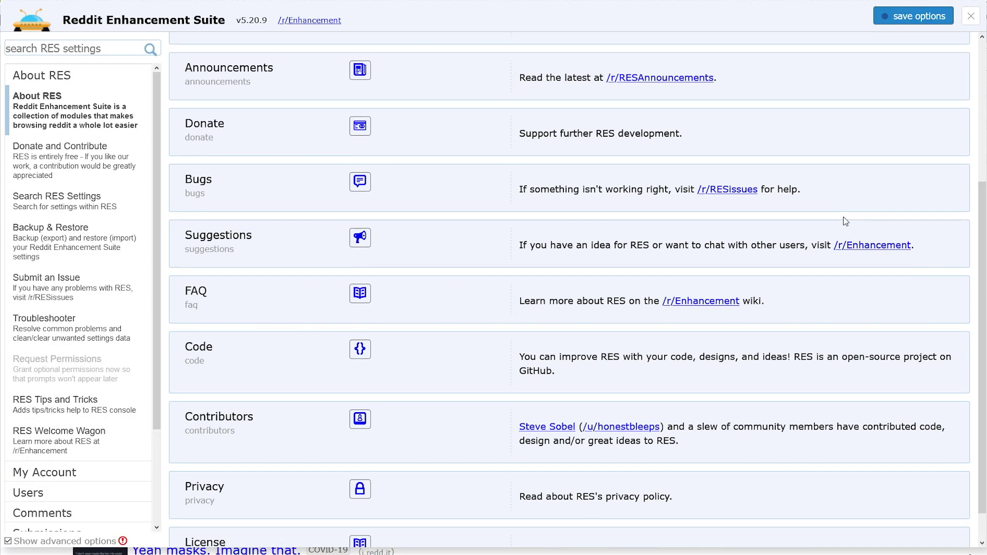
{"action": "scroll", "coordinate": [843, 216], "scroll_direction": "up", "scroll_amount": 4}
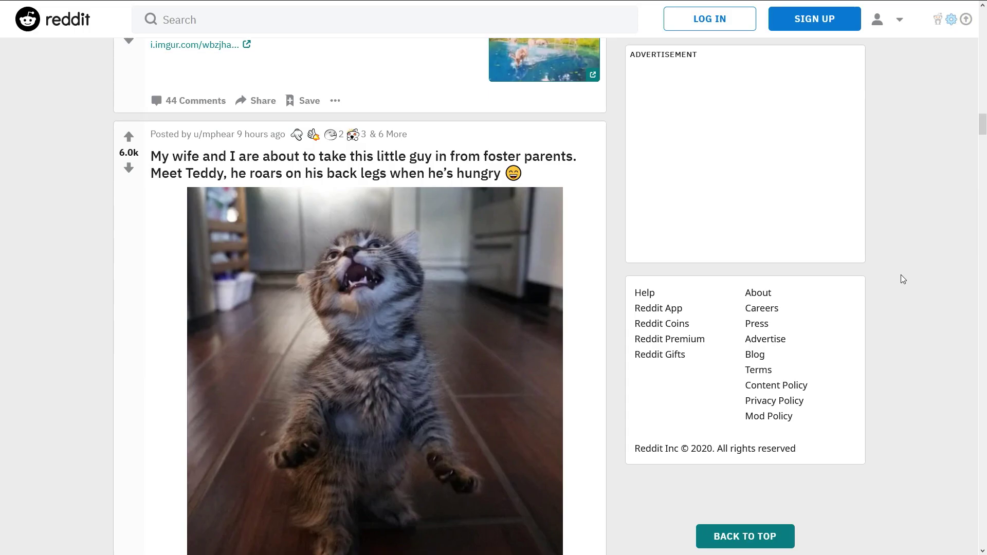
{"action": "scroll", "coordinate": [900, 275], "scroll_direction": "down", "scroll_amount": 4}
{"action": "scroll", "coordinate": [901, 275], "scroll_direction": "down", "scroll_amount": 4}
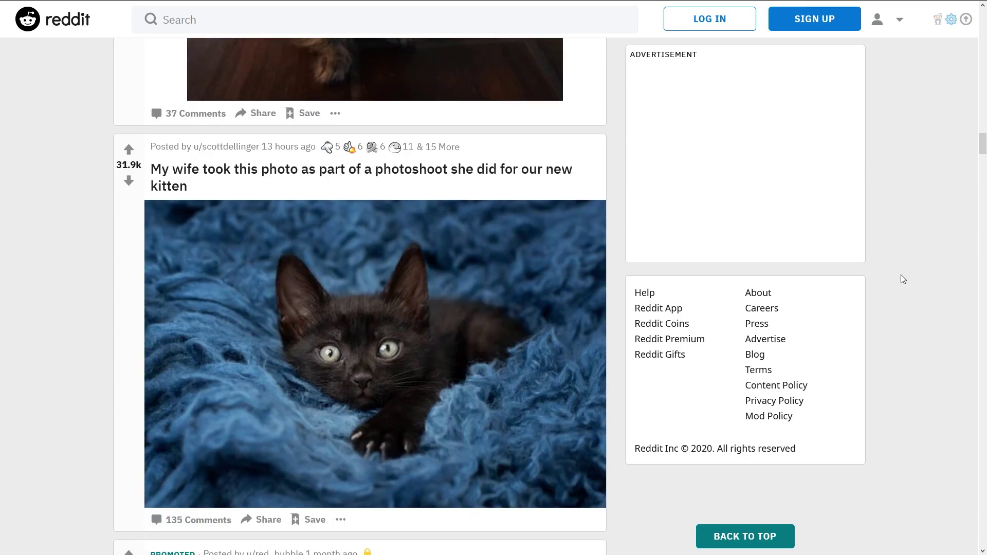
{"action": "scroll", "coordinate": [900, 275], "scroll_direction": "down", "scroll_amount": 4}
{"action": "scroll", "coordinate": [901, 277], "scroll_direction": "down", "scroll_amount": 3}
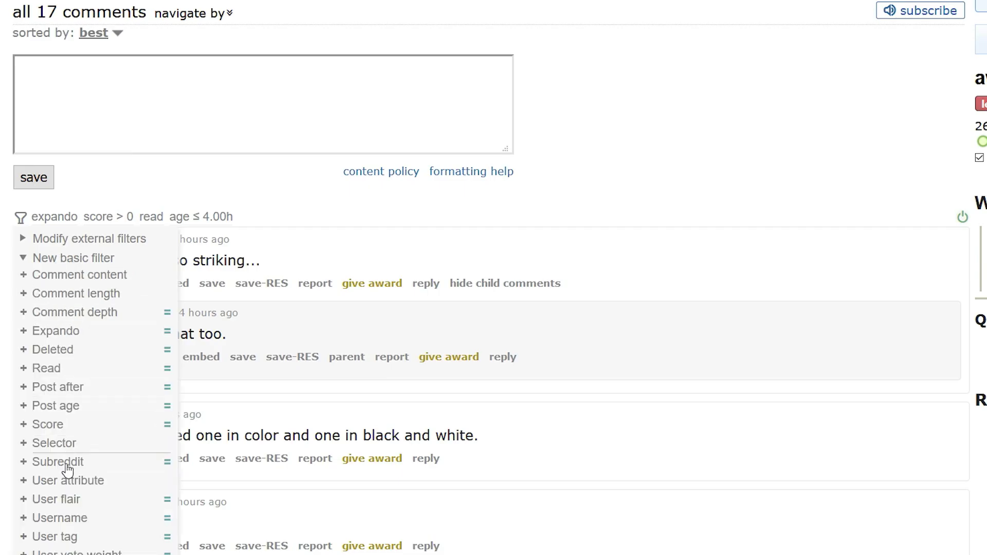
Step: Add a User flair filter from the RES comment filter bar
{"action": "left_click", "coordinate": [56, 500]}
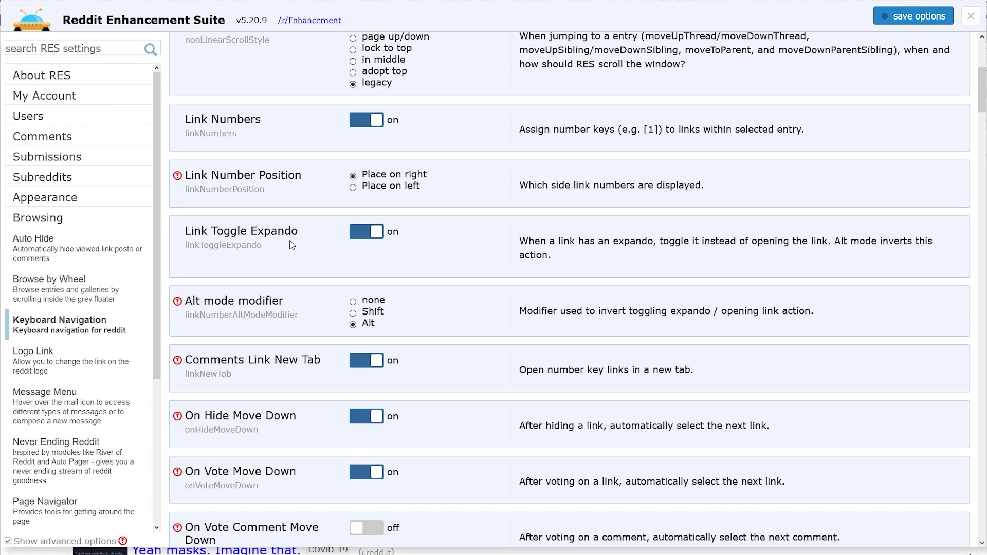
{"action": "scroll", "coordinate": [289, 240], "scroll_direction": "down", "scroll_amount": 5}
{"action": "scroll", "coordinate": [290, 239], "scroll_direction": "down", "scroll_amount": 3}
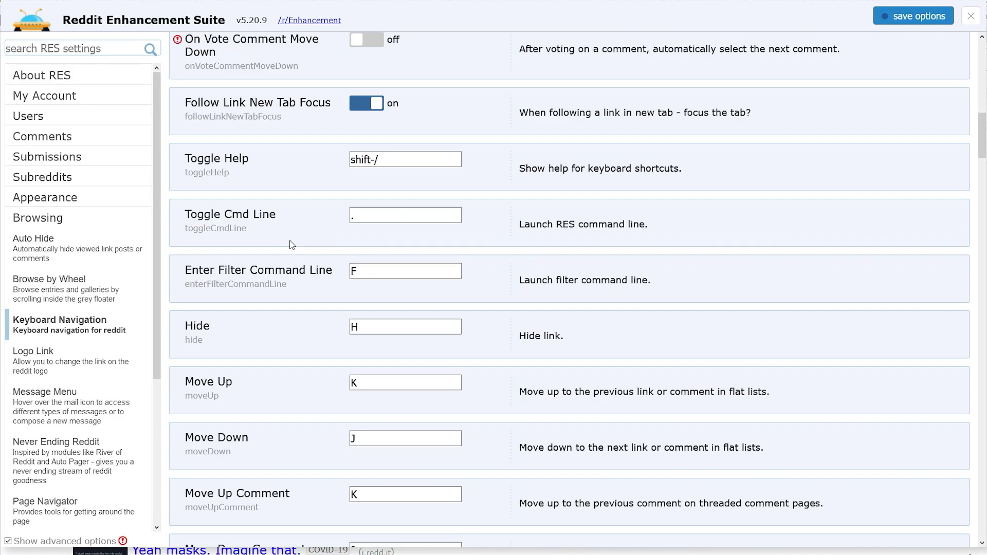
{"action": "scroll", "coordinate": [289, 240], "scroll_direction": "down", "scroll_amount": 3}
{"action": "scroll", "coordinate": [289, 240], "scroll_direction": "down", "scroll_amount": 2}
{"action": "scroll", "coordinate": [289, 241], "scroll_direction": "down", "scroll_amount": 2}
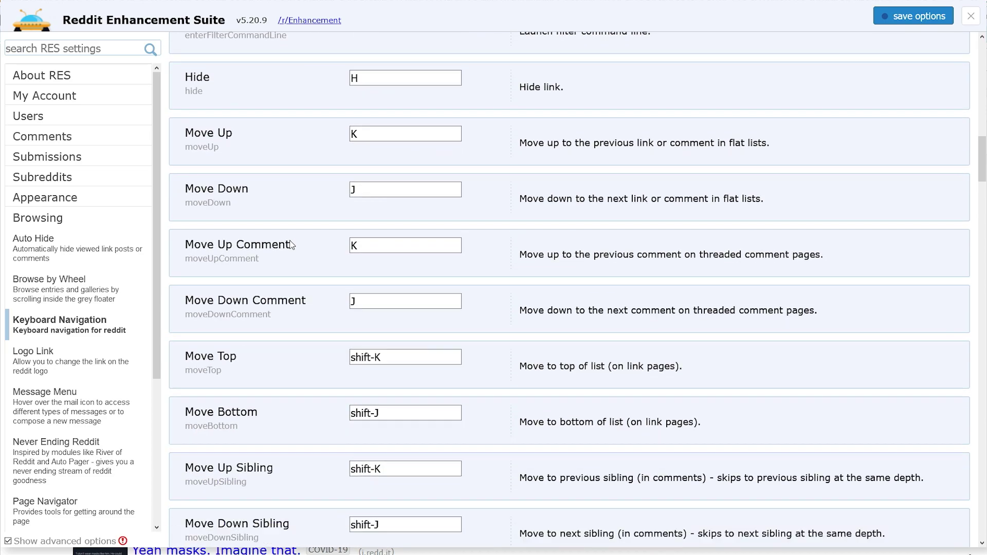
{"action": "scroll", "coordinate": [290, 240], "scroll_direction": "down", "scroll_amount": 2}
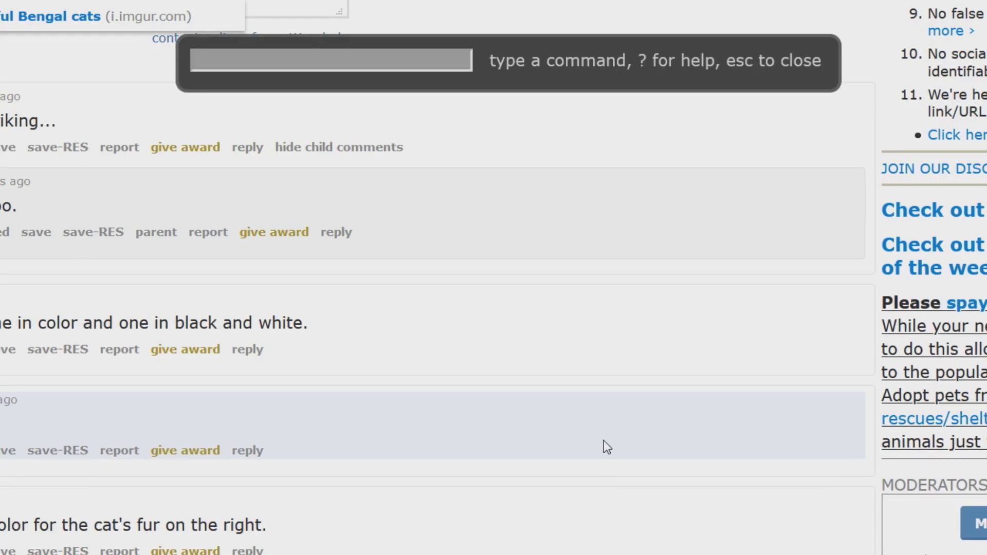
{"action": "type", "text": "r"}
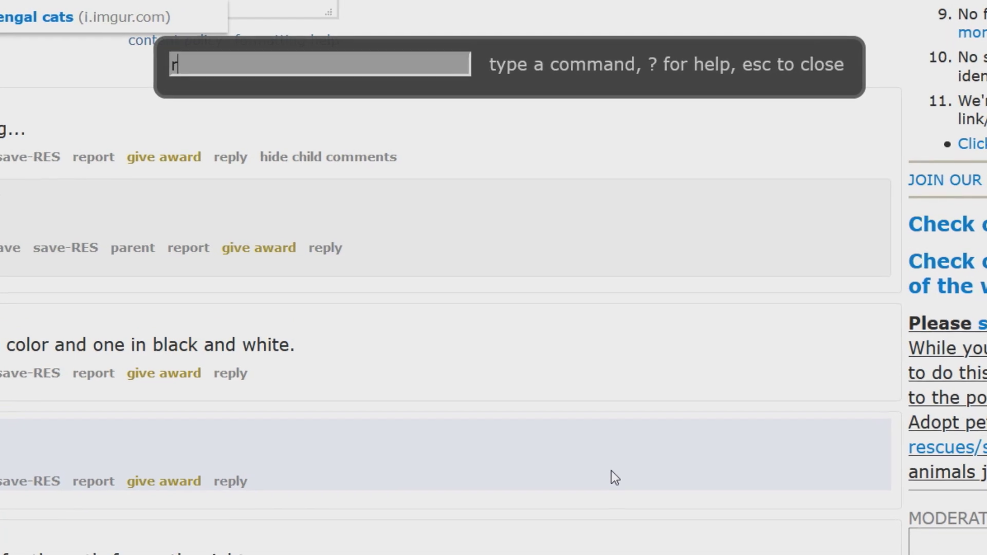
{"action": "type", "text": "/"}
{"action": "type", "text": "pi"}
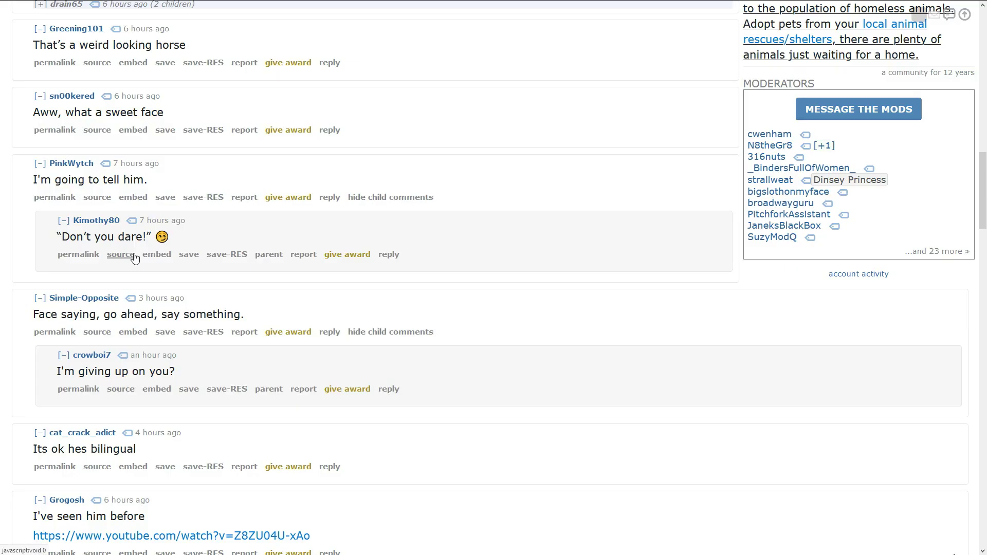
{"action": "scroll", "coordinate": [332, 306], "scroll_direction": "down", "scroll_amount": 3}
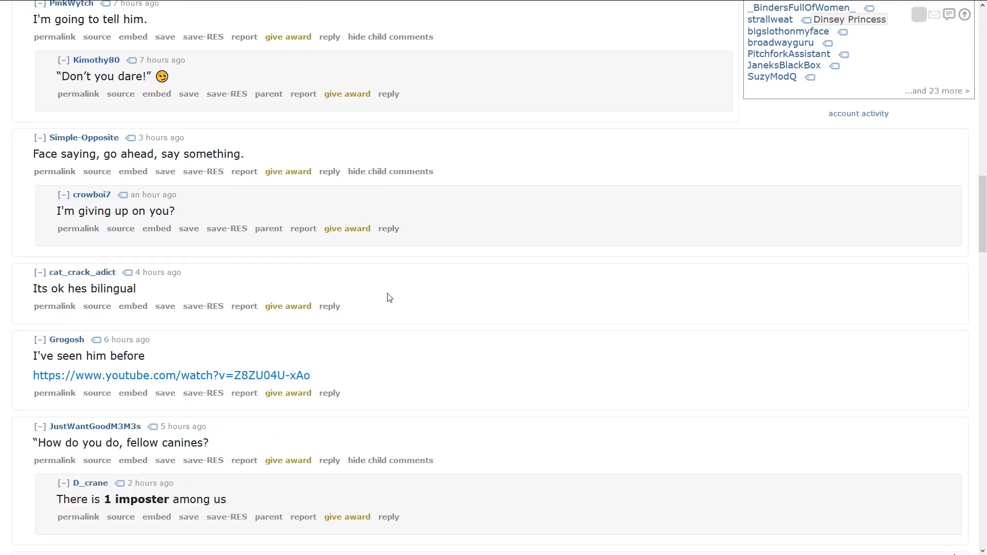
Step: Start a reply to a comment, then switch reddit to night mode
{"action": "left_click", "coordinate": [388, 229]}
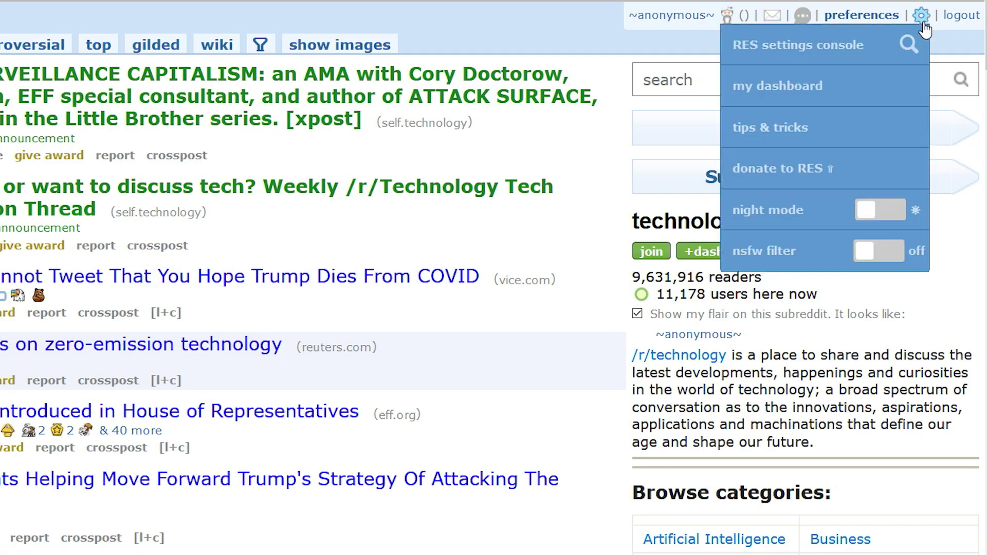
{"action": "left_click", "coordinate": [888, 219]}
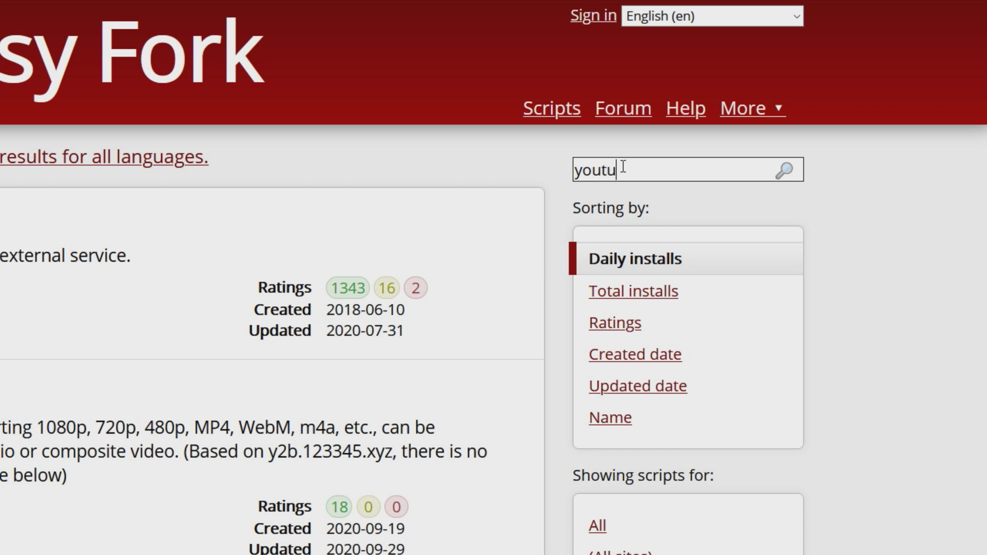
{"action": "type", "text": "be hd"}
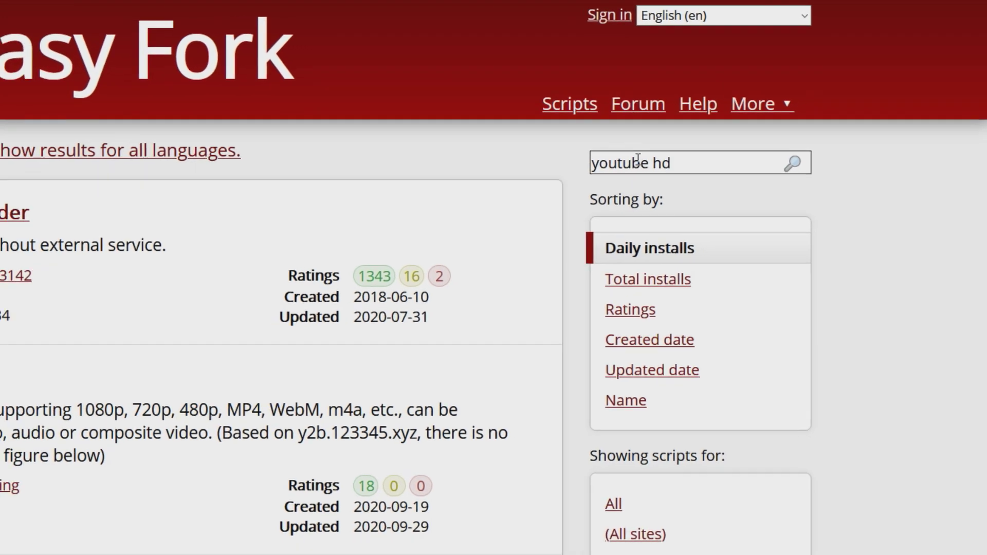
Step: Search Greasy Fork for 'youtube hd' and open the Youtube HD script page
{"action": "key", "text": "Return"}
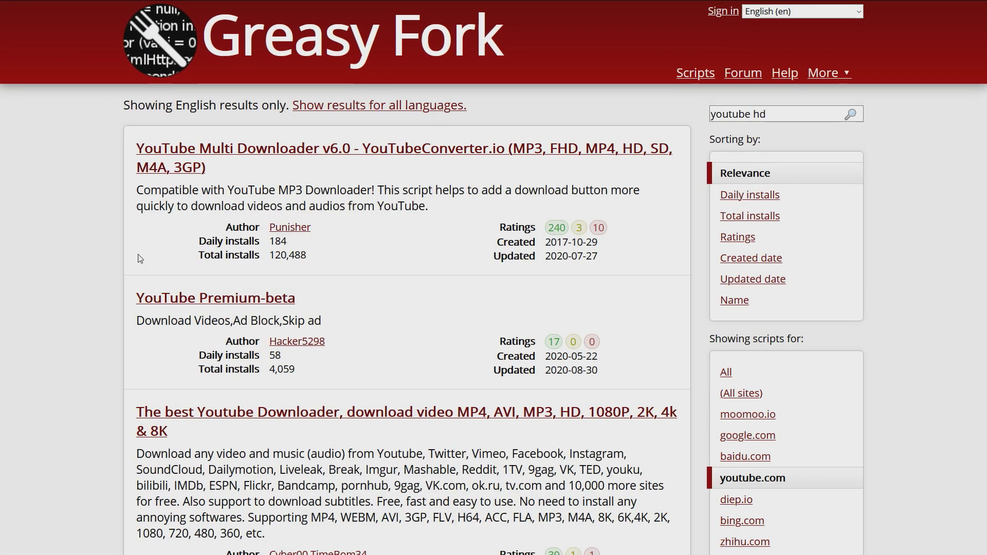
{"action": "scroll", "coordinate": [93, 258], "scroll_direction": "down", "scroll_amount": 5}
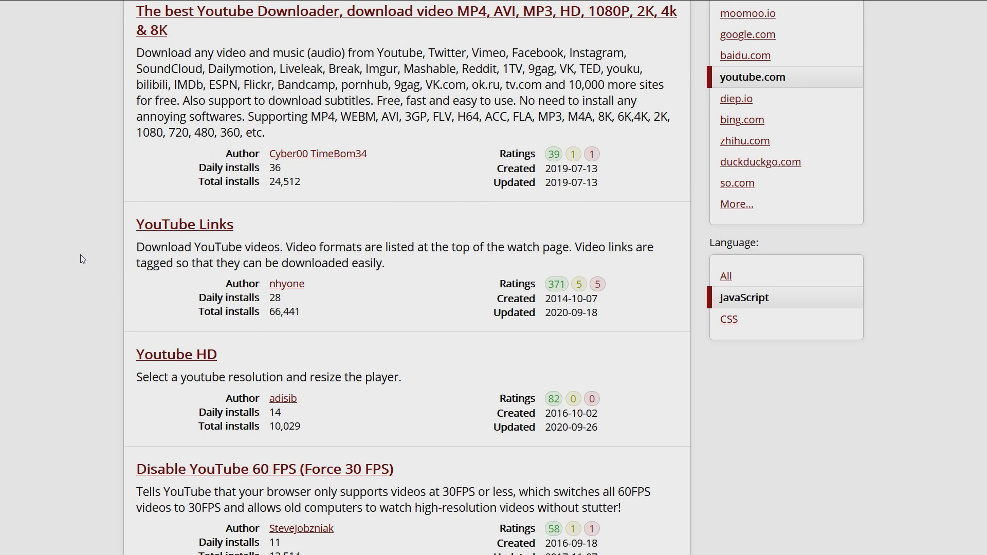
{"action": "left_click", "coordinate": [189, 359]}
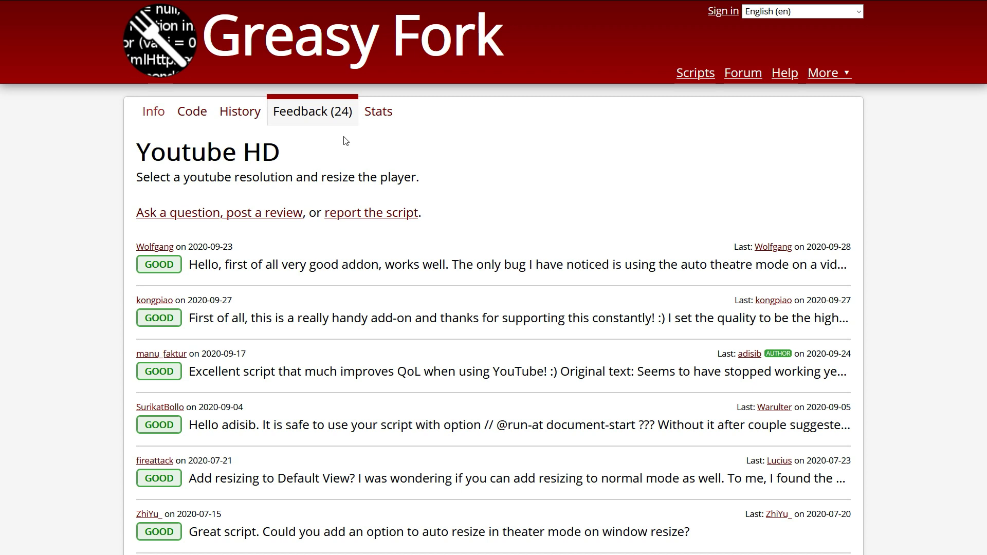
{"action": "scroll", "coordinate": [589, 237], "scroll_direction": "down", "scroll_amount": 4}
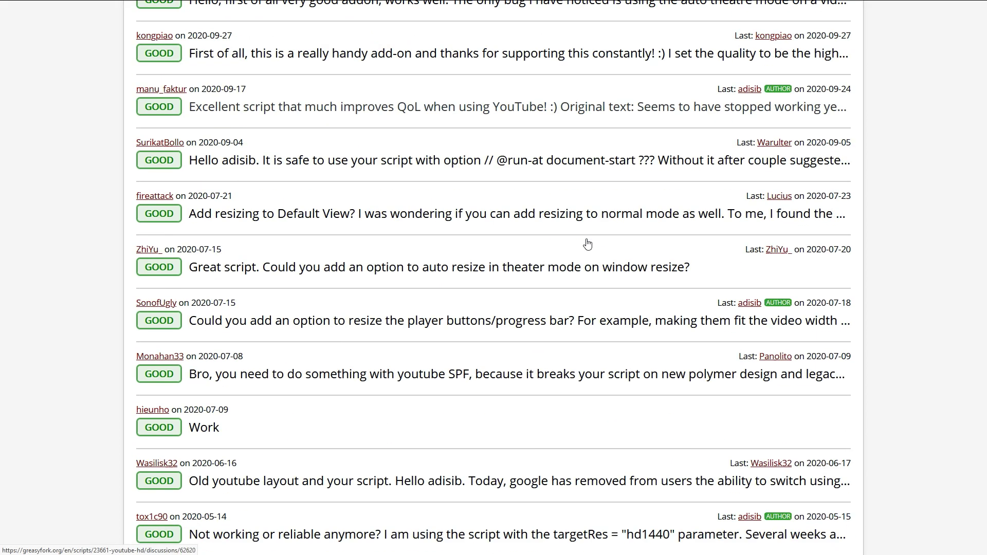
{"action": "scroll", "coordinate": [588, 240], "scroll_direction": "down", "scroll_amount": 1}
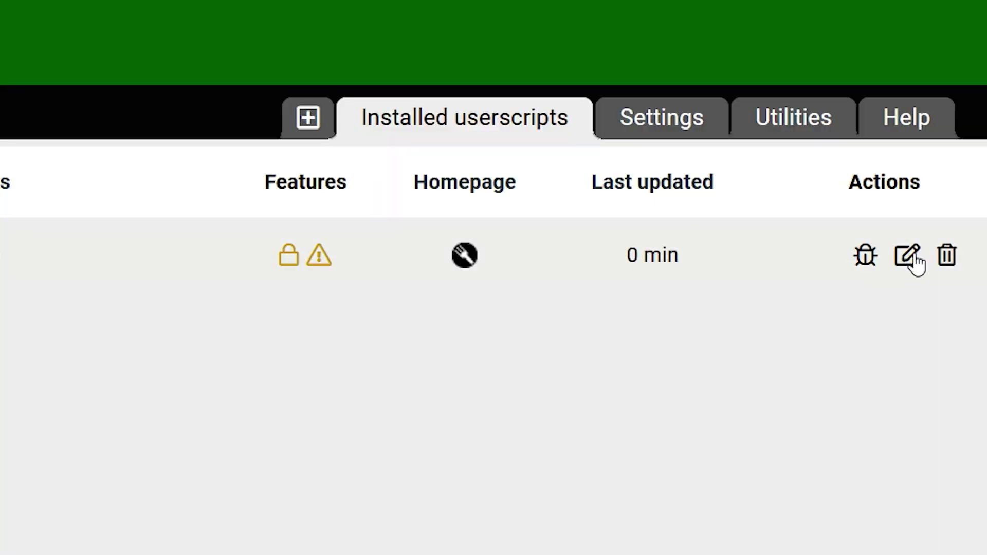
Step: Open the Youtube HD userscript's source in Tampermonkey's editor
{"action": "left_click", "coordinate": [909, 256]}
{"action": "scroll", "coordinate": [392, 271], "scroll_direction": "down", "scroll_amount": 3}
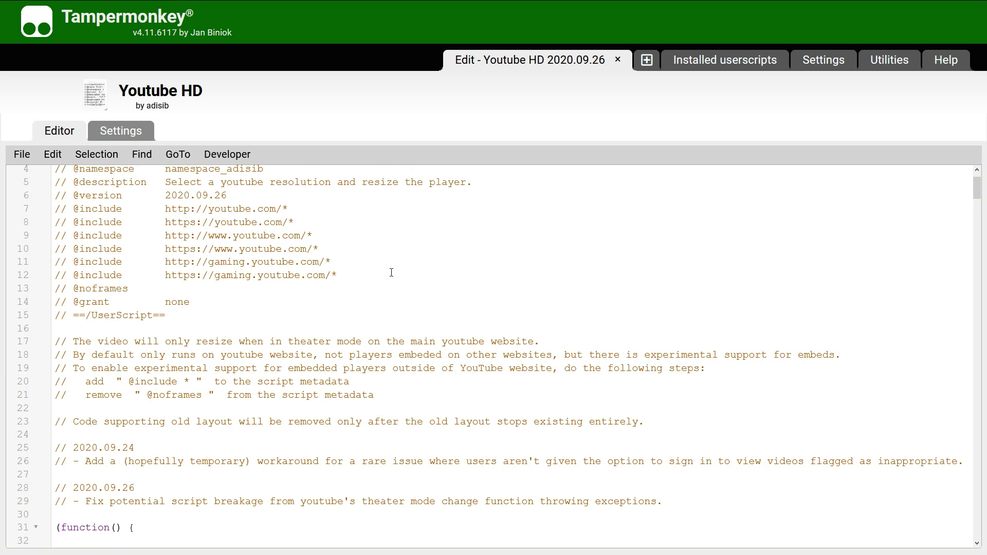
{"action": "scroll", "coordinate": [392, 271], "scroll_direction": "down", "scroll_amount": 3}
{"action": "scroll", "coordinate": [392, 272], "scroll_direction": "down", "scroll_amount": 3}
{"action": "scroll", "coordinate": [392, 272], "scroll_direction": "down", "scroll_amount": 2}
{"action": "scroll", "coordinate": [392, 272], "scroll_direction": "down", "scroll_amount": 3}
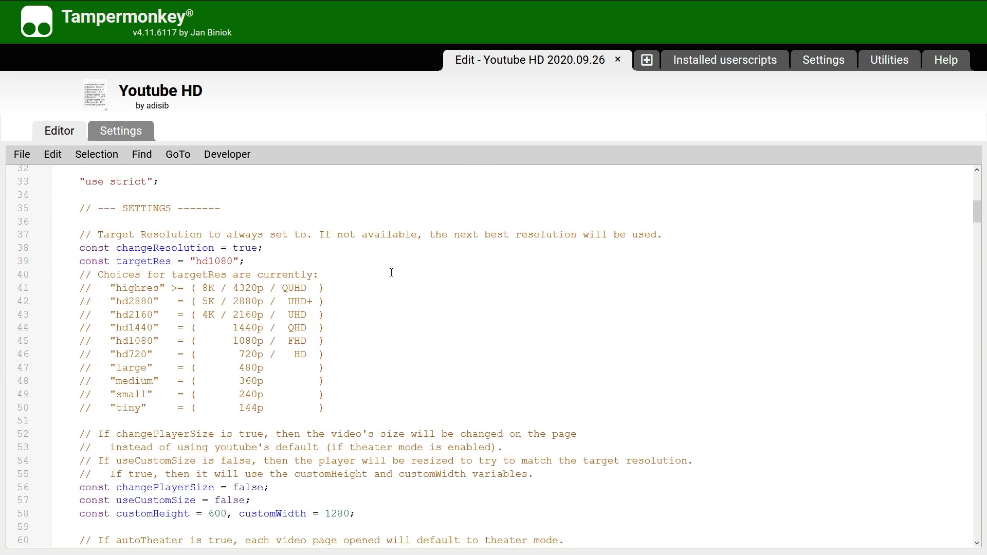